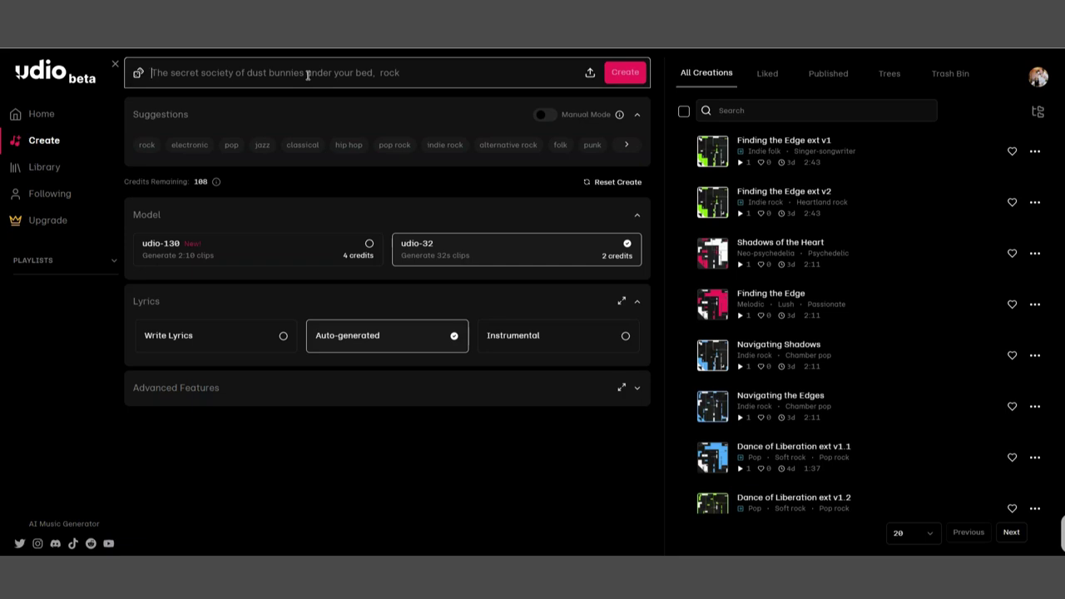
Enter the Udio prompt 'swimming in the sea and how free it can make you feel' and copy it.
{"action": "type", "text": "swim"}
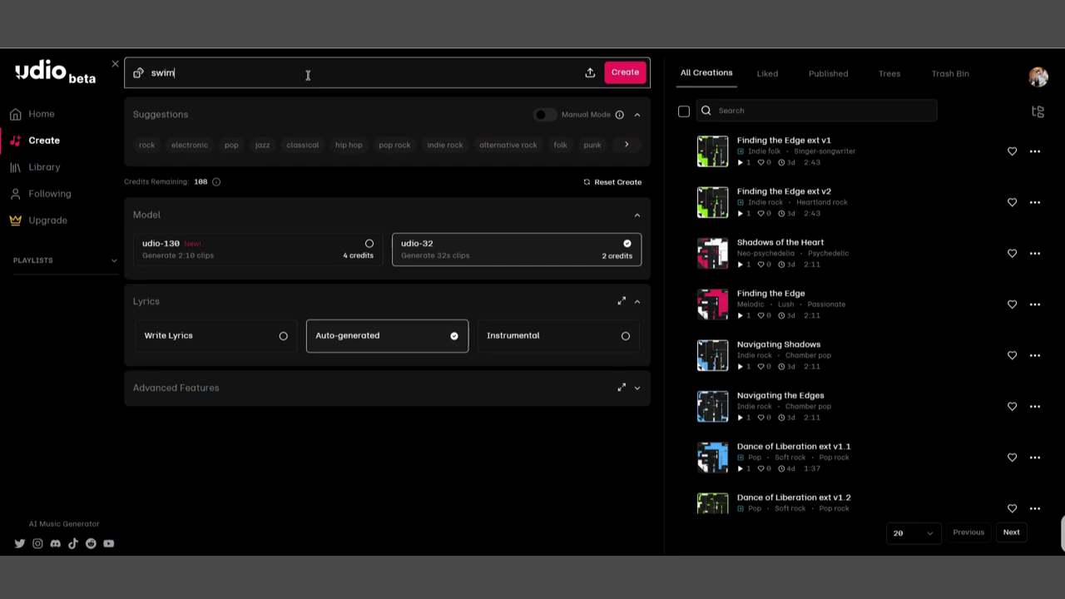
{"action": "type", "text": "ming in the sea and how "}
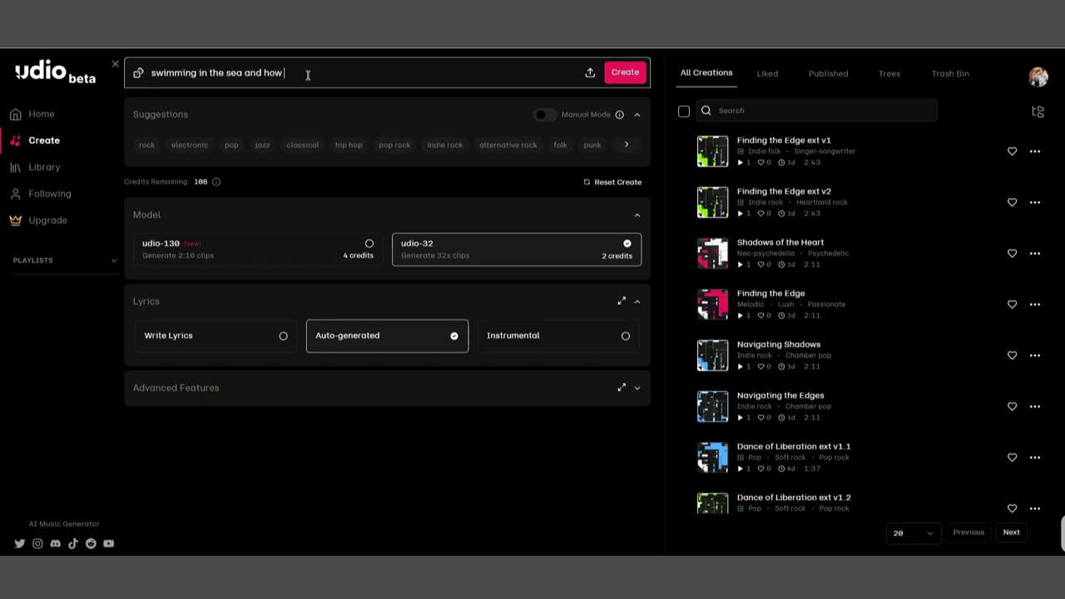
{"action": "type", "text": "free it can make you feel"}
{"action": "key", "text": "ctrl+a"}
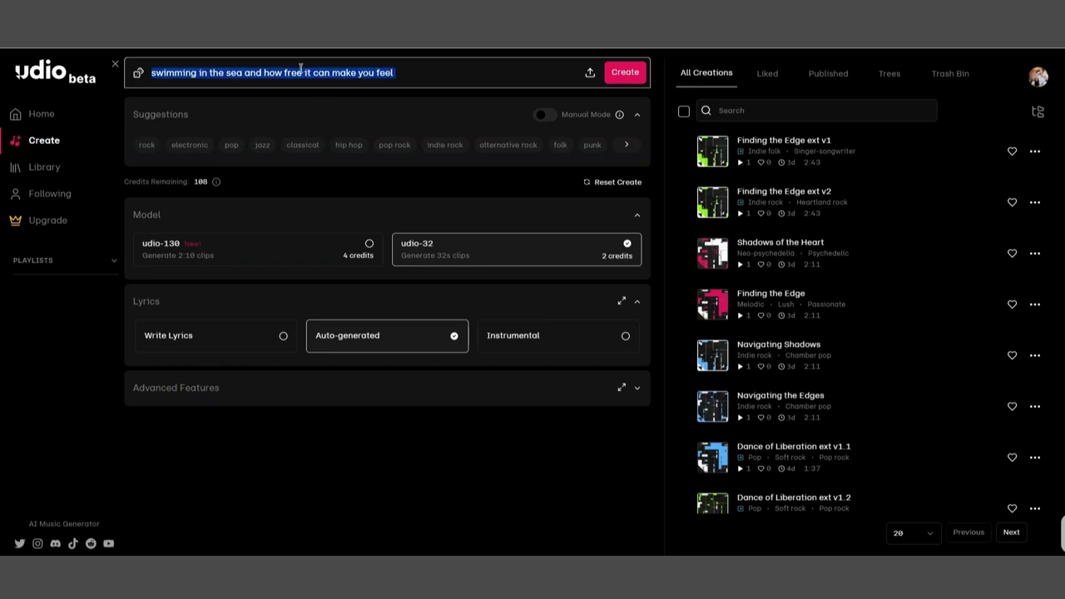
{"action": "right_click", "coordinate": [292, 67]}
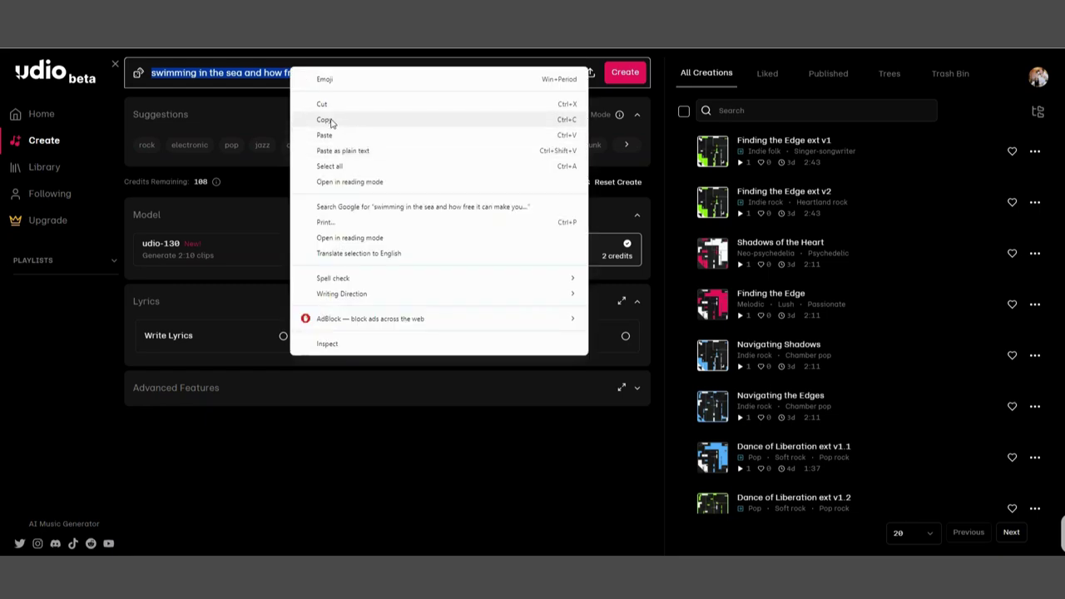
{"action": "left_click", "coordinate": [326, 121]}
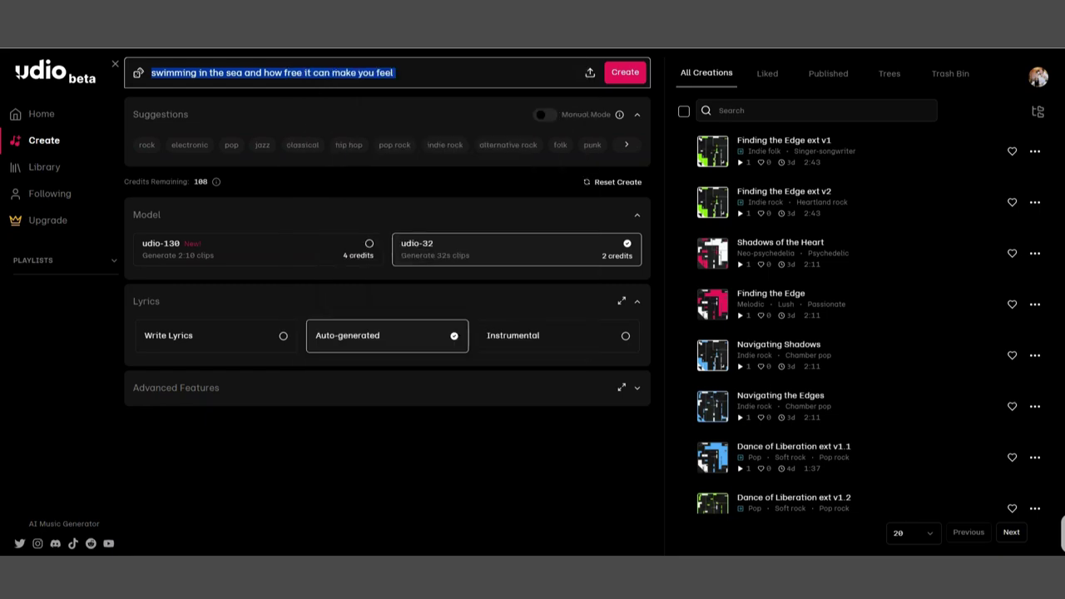
Paste the swimming-in-the-sea prompt into Beatoven.ai's prompt box.
{"action": "key", "text": "ctrl+Tab"}
{"action": "right_click", "coordinate": [240, 164]}
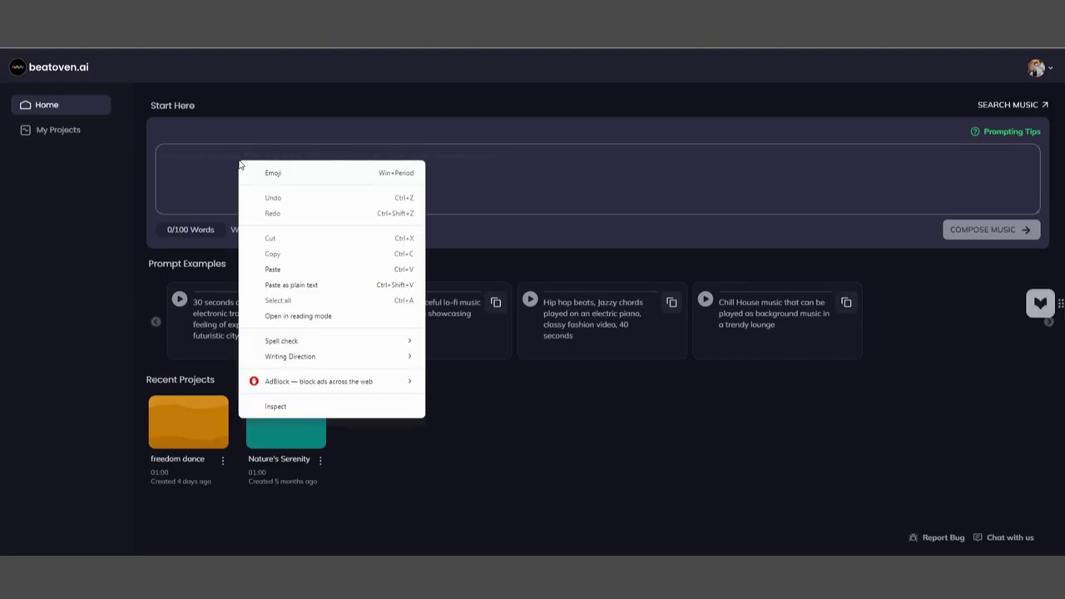
{"action": "left_click", "coordinate": [268, 269]}
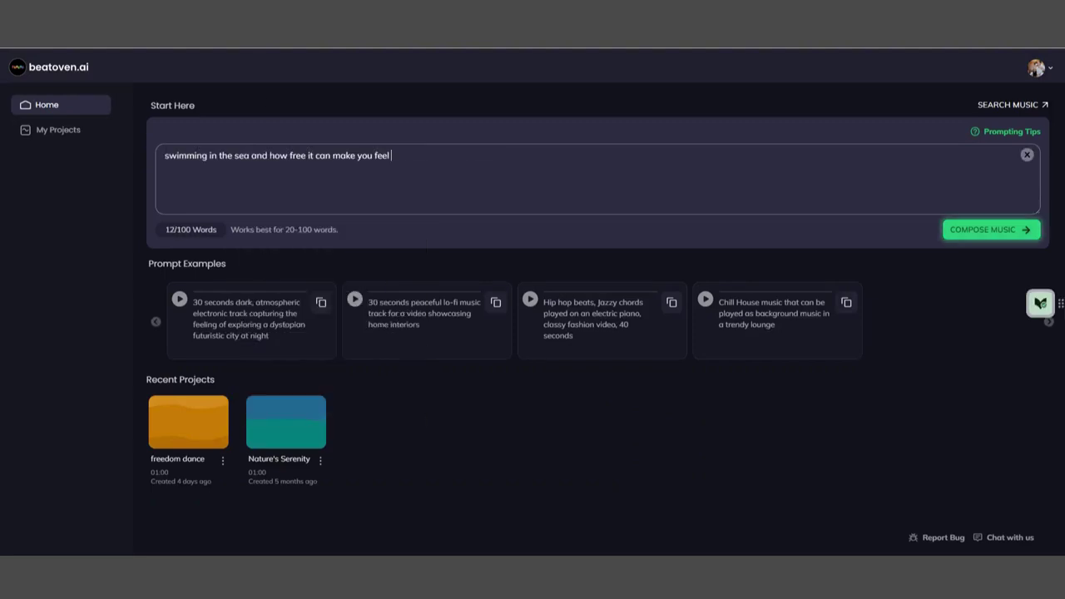
{"action": "key", "text": "ctrl+Tab"}
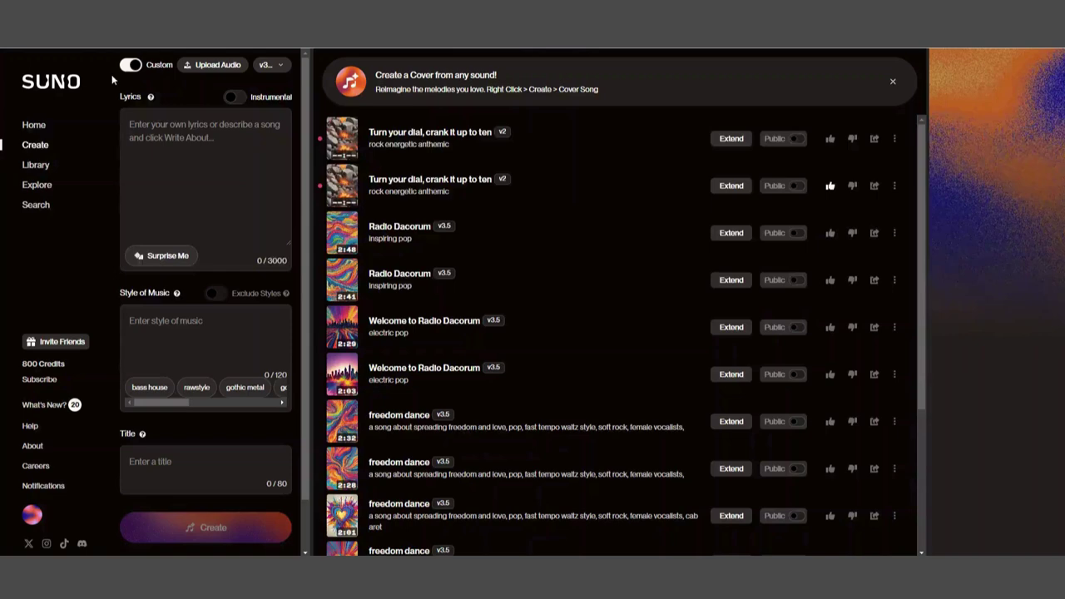
Paste 'swimming in the sea and how free it can make you feel' into Suno's Lyrics box.
{"action": "right_click", "coordinate": [155, 148]}
{"action": "left_click", "coordinate": [199, 251]}
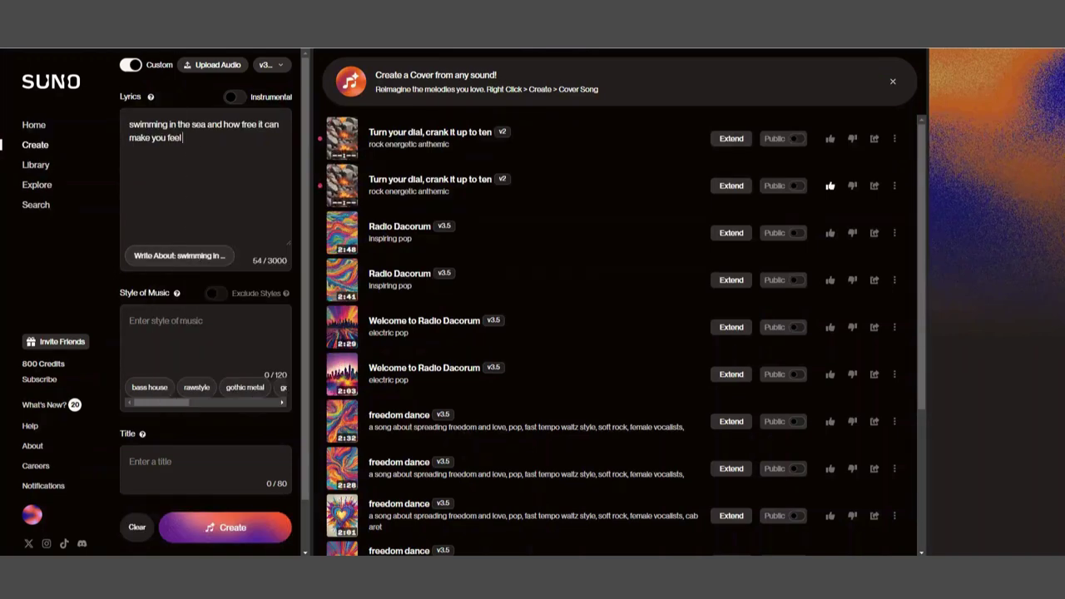
{"action": "key", "text": "ctrl+Tab"}
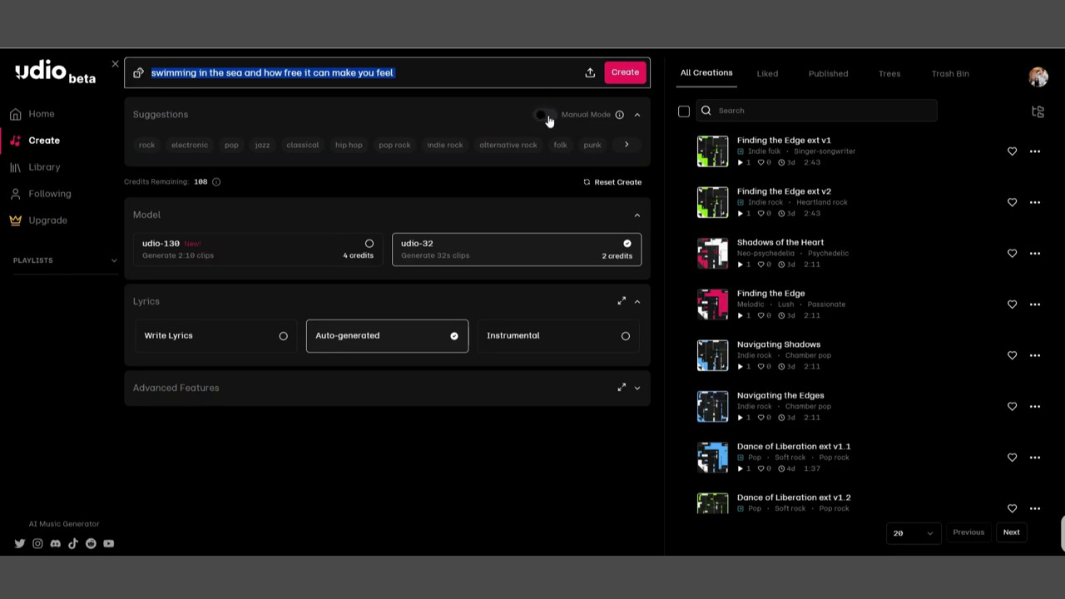
Append ', hippy folk ethereal' to the end of the Udio prompt.
{"action": "left_click", "coordinate": [418, 81]}
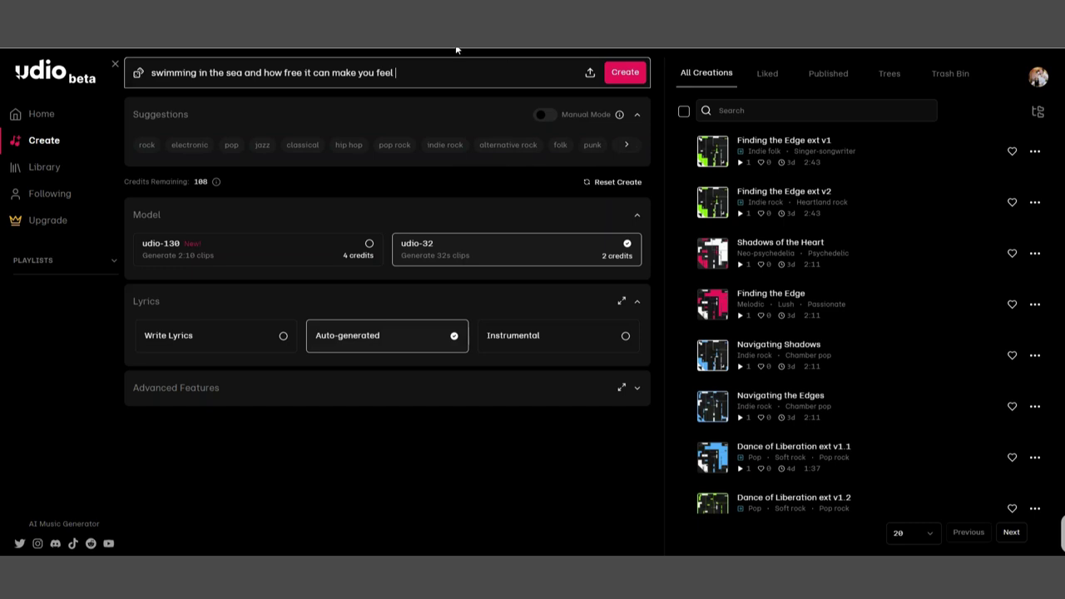
{"action": "type", "text": ", hippy fok"}
{"action": "key", "text": "BackSpace"}
{"action": "type", "text": "lk ethereal"}
Create songs in Udio from the hippy folk ethereal prompt.
{"action": "left_click", "coordinate": [626, 75]}
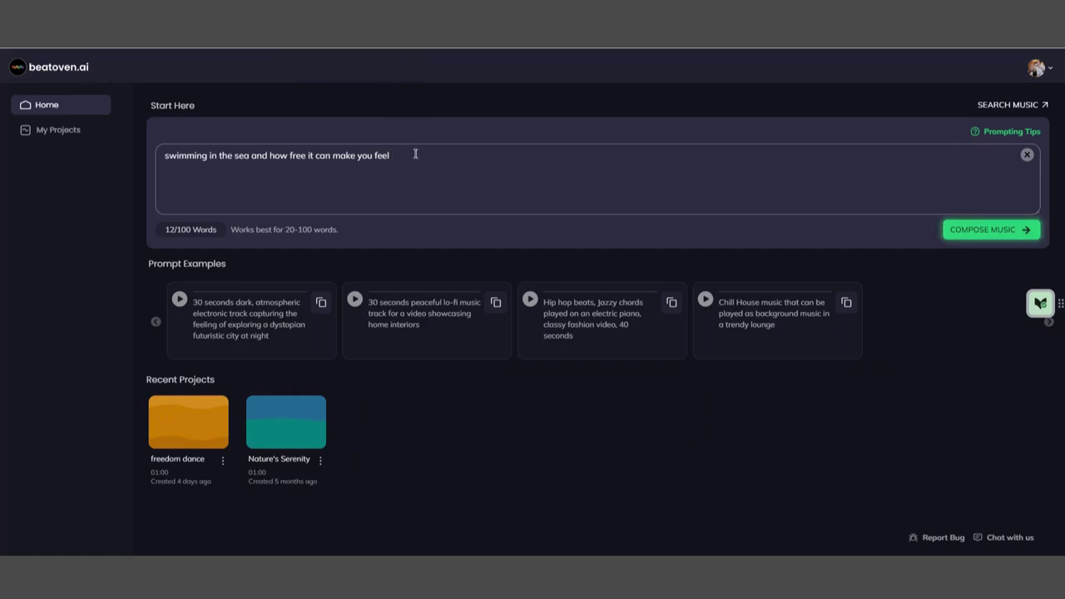
Add 'hippy folk ethereal' to the Beatoven.ai prompt and select the whole prompt.
{"action": "type", "text": "hippy folk ethereal"}
{"action": "key", "text": "ctrl+a"}
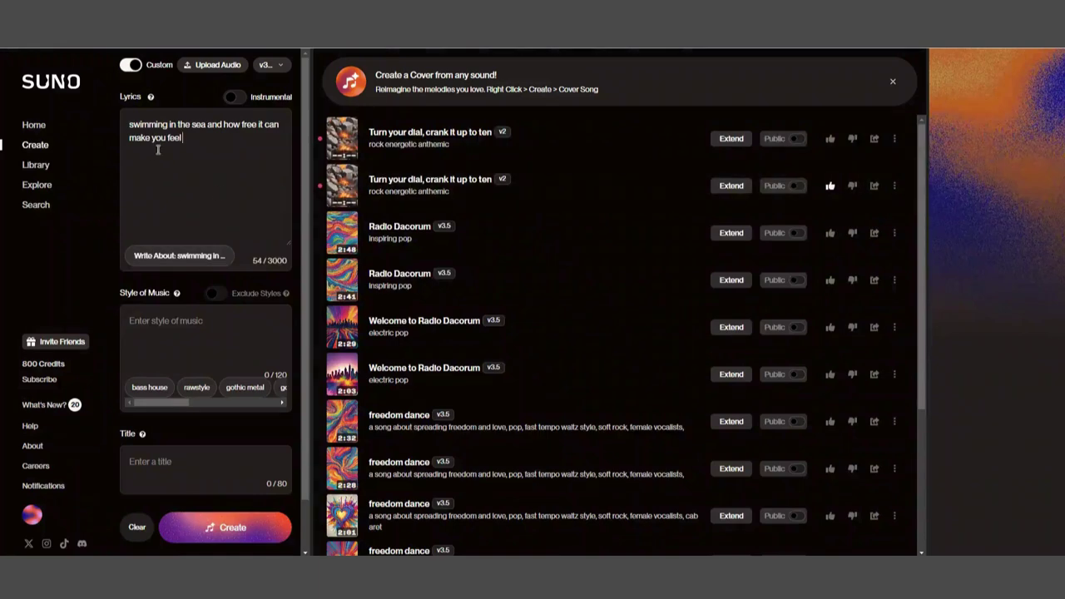
Replace Suno's lyrics with the hippy folk ethereal prompt and create two songs.
{"action": "left_click_drag", "start_coordinate": [199, 136], "coordinate": [129, 119]}
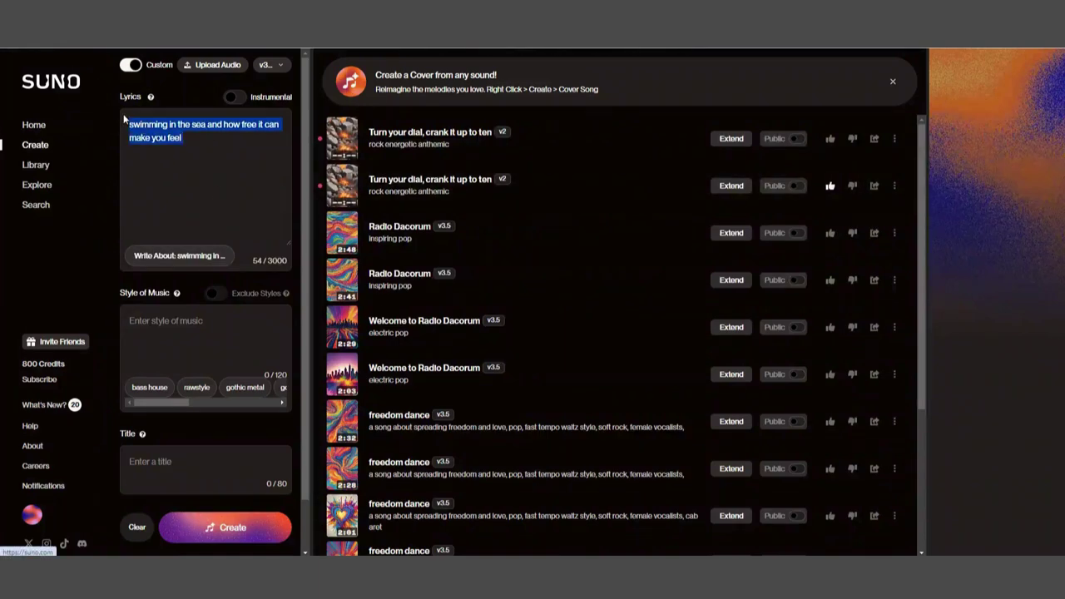
{"action": "key", "text": "Right"}
{"action": "key", "text": "ctrl+v"}
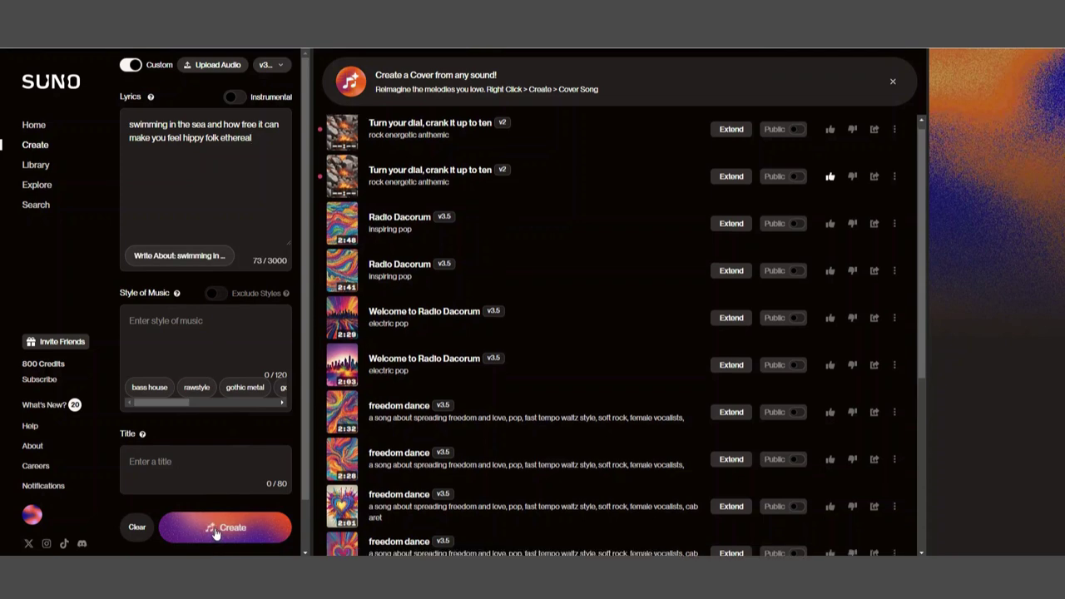
{"action": "left_click", "coordinate": [215, 531]}
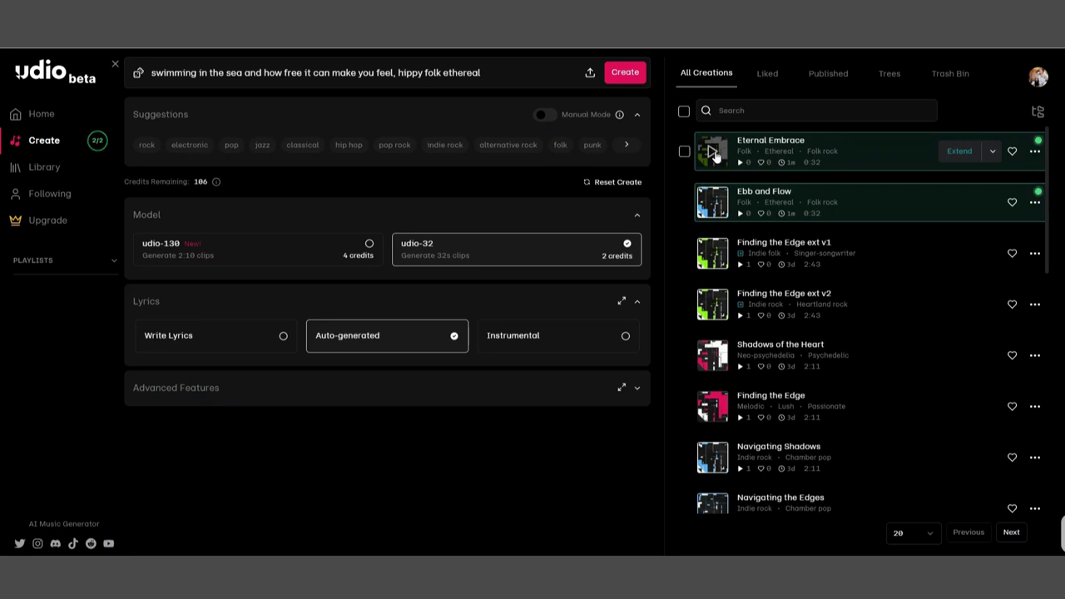
Play 'Eternal Embrace' and pause it at 0:17.
{"action": "left_click", "coordinate": [709, 152]}
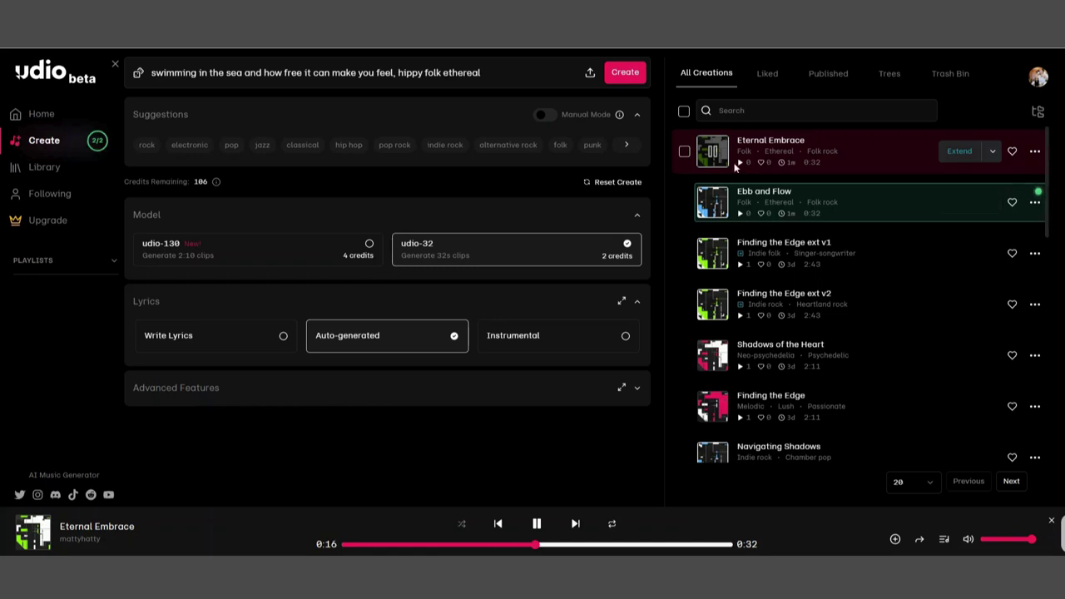
{"action": "left_click", "coordinate": [713, 153]}
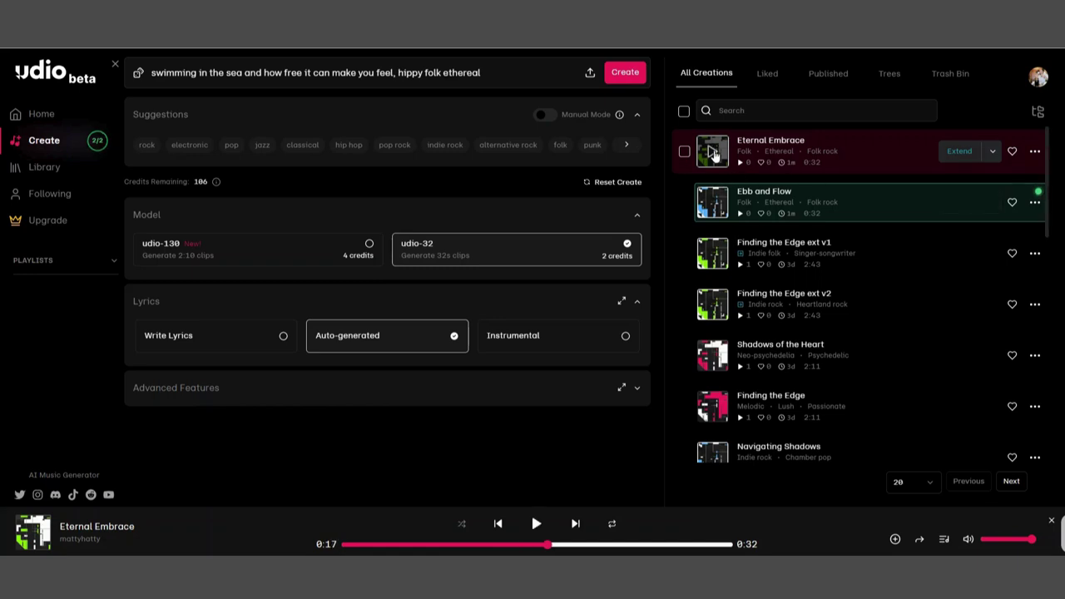
Play 'Ebb and Flow' and pause it at 0:17 of 0:32.
{"action": "left_click", "coordinate": [718, 208]}
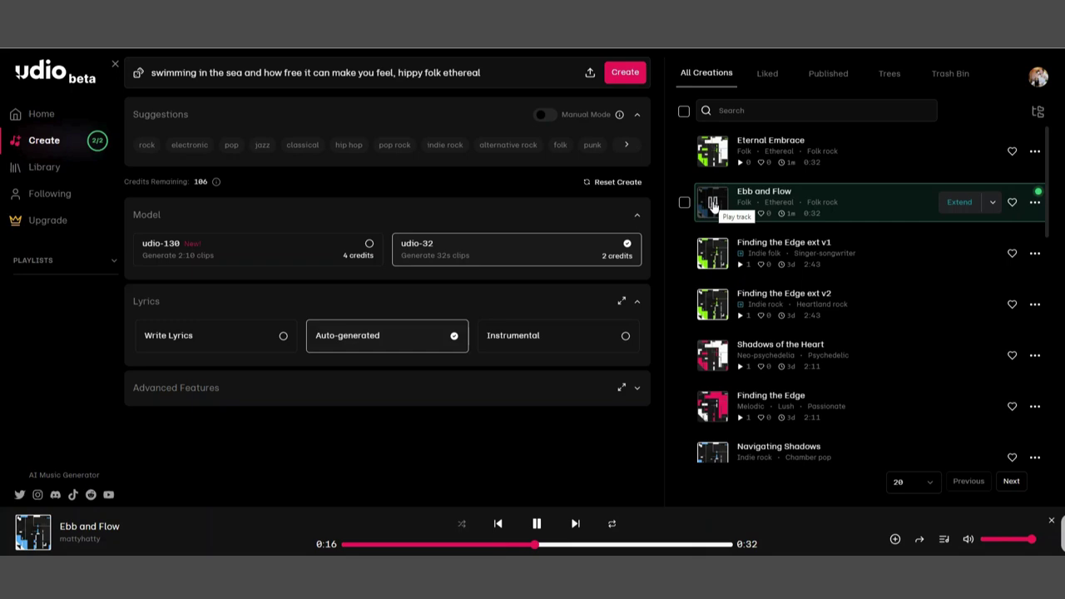
{"action": "left_click", "coordinate": [712, 205]}
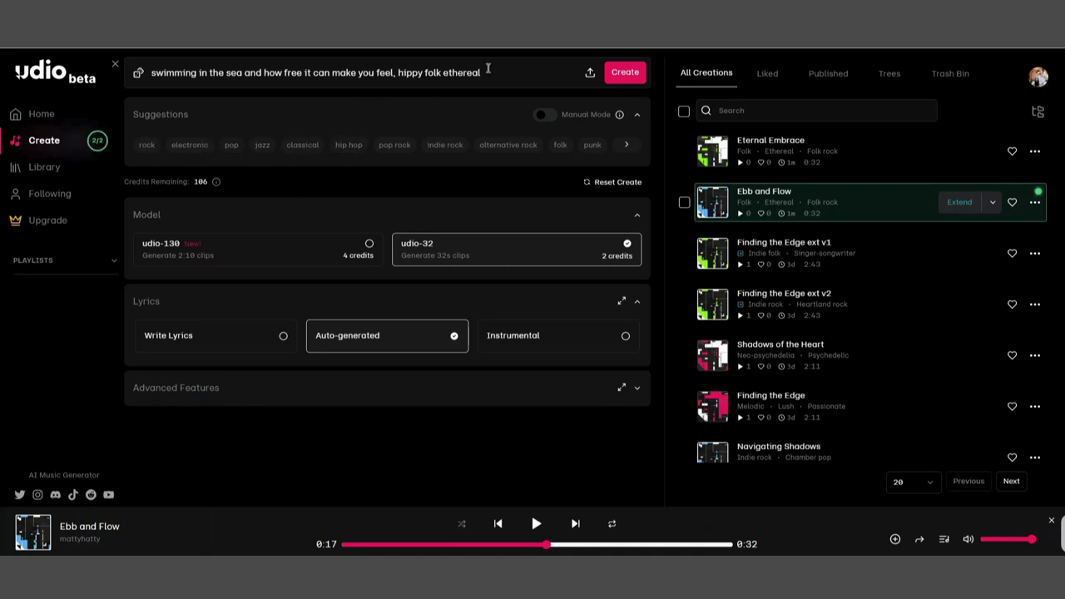
Replace ', hippy folk ethereal' with the 'hip hop' style and create new Udio songs.
{"action": "left_click_drag", "start_coordinate": [486, 72], "coordinate": [391, 70]}
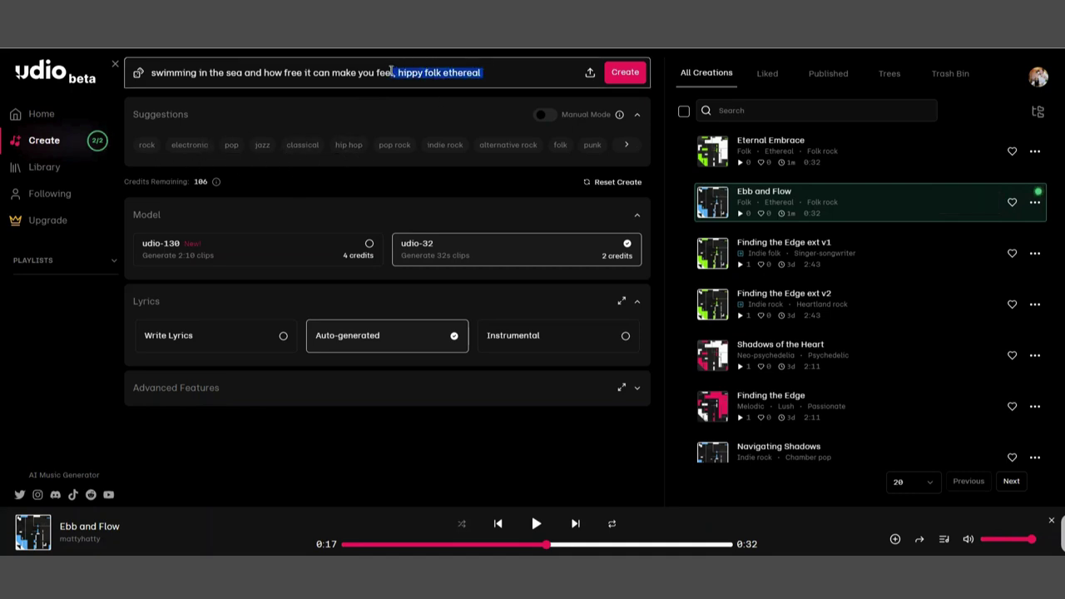
{"action": "key", "text": "BackSpace"}
{"action": "left_click", "coordinate": [347, 147]}
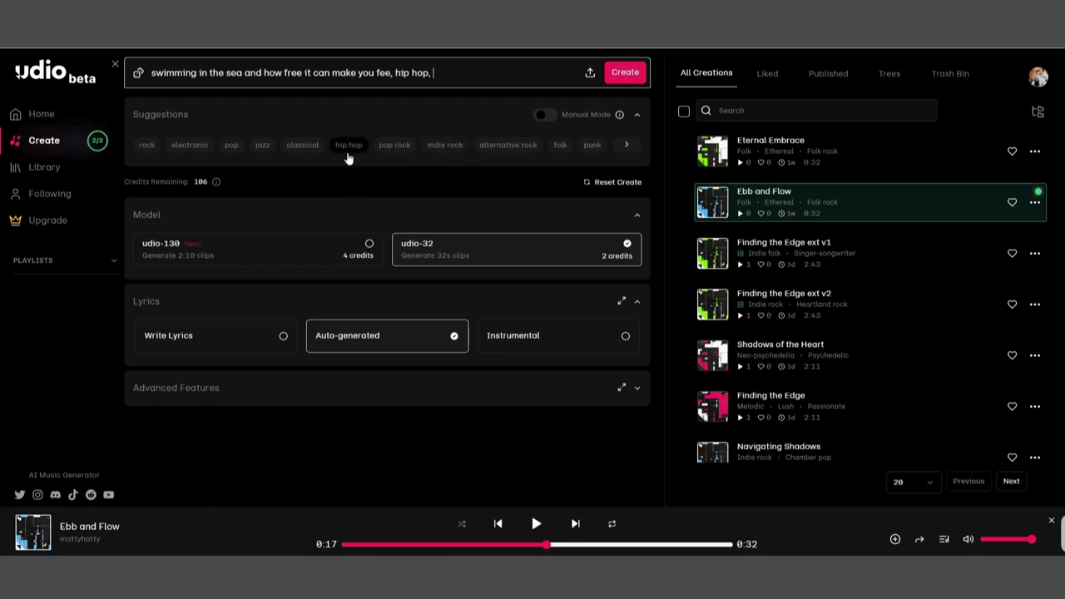
{"action": "left_click", "coordinate": [624, 73]}
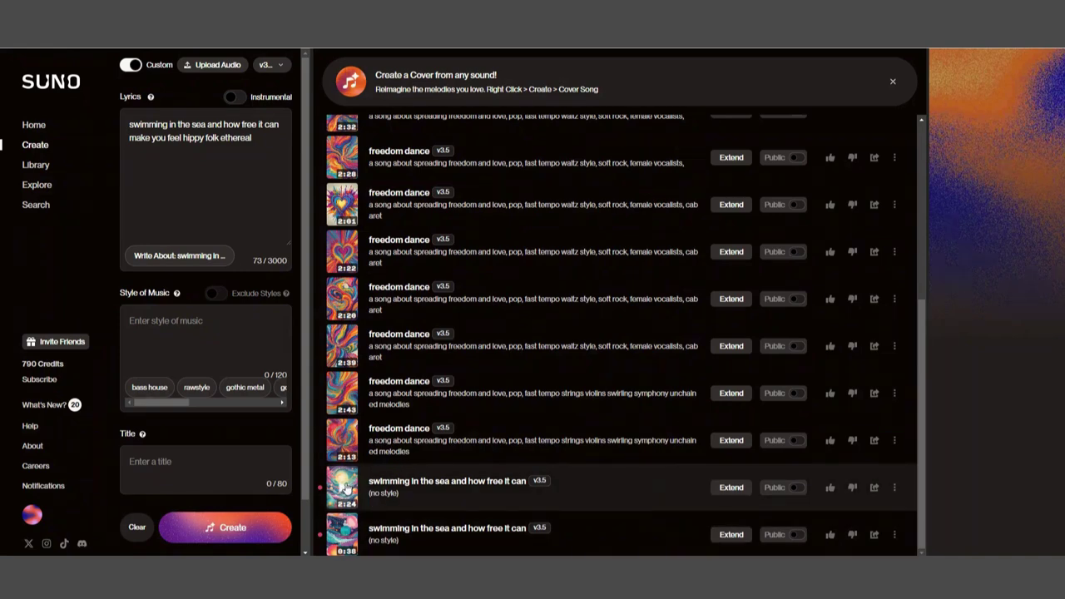
Play the first 'swimming in the sea' Suno song, then the second, and pause.
{"action": "left_click", "coordinate": [345, 487]}
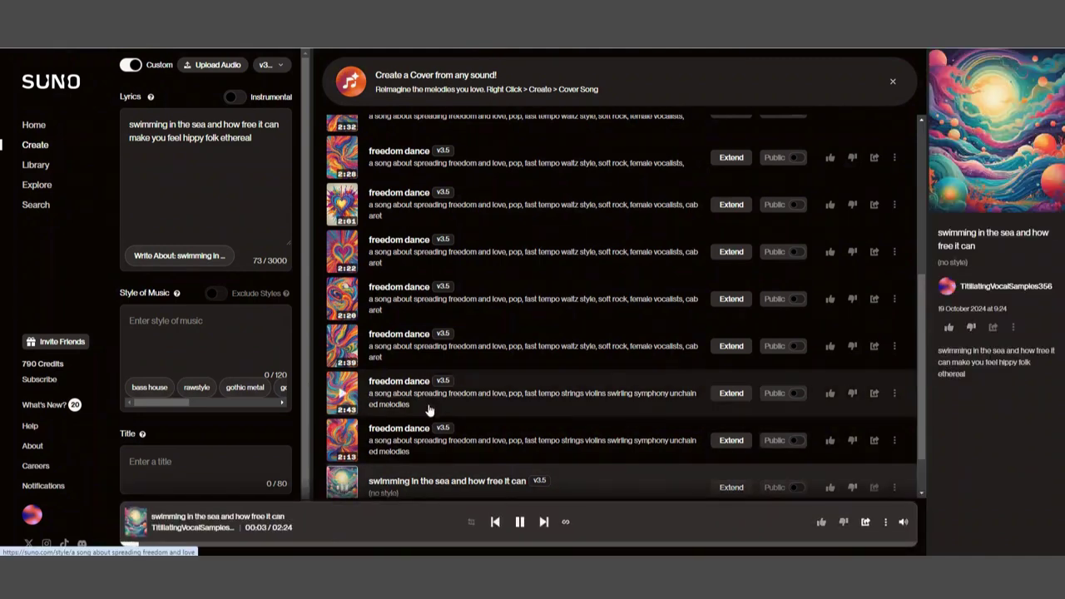
{"action": "scroll", "coordinate": [400, 434], "scroll_direction": "down", "scroll_amount": 1}
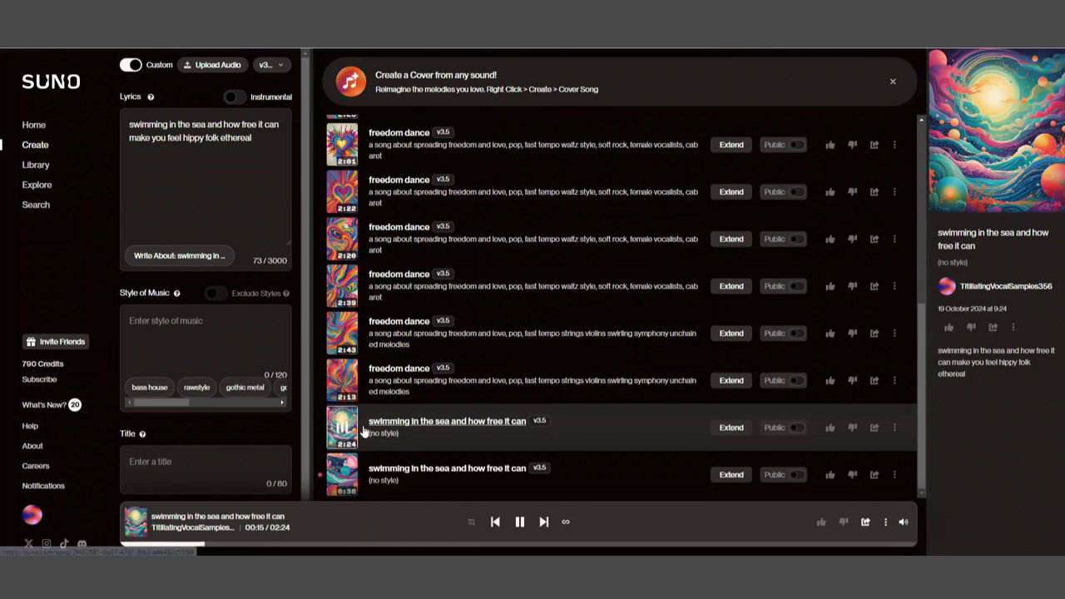
{"action": "left_click", "coordinate": [345, 475]}
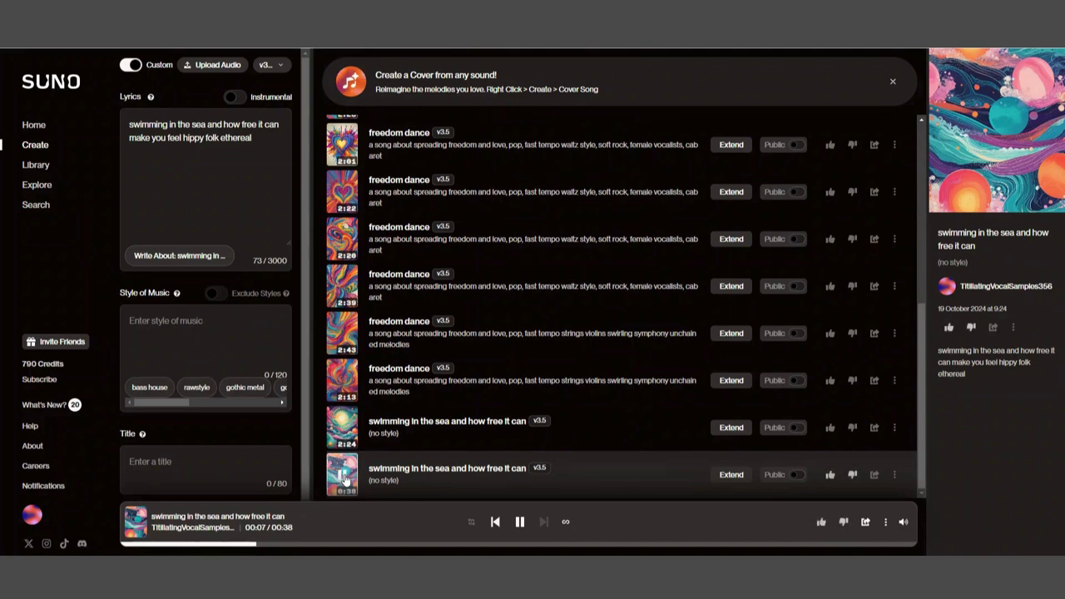
{"action": "left_click", "coordinate": [345, 476]}
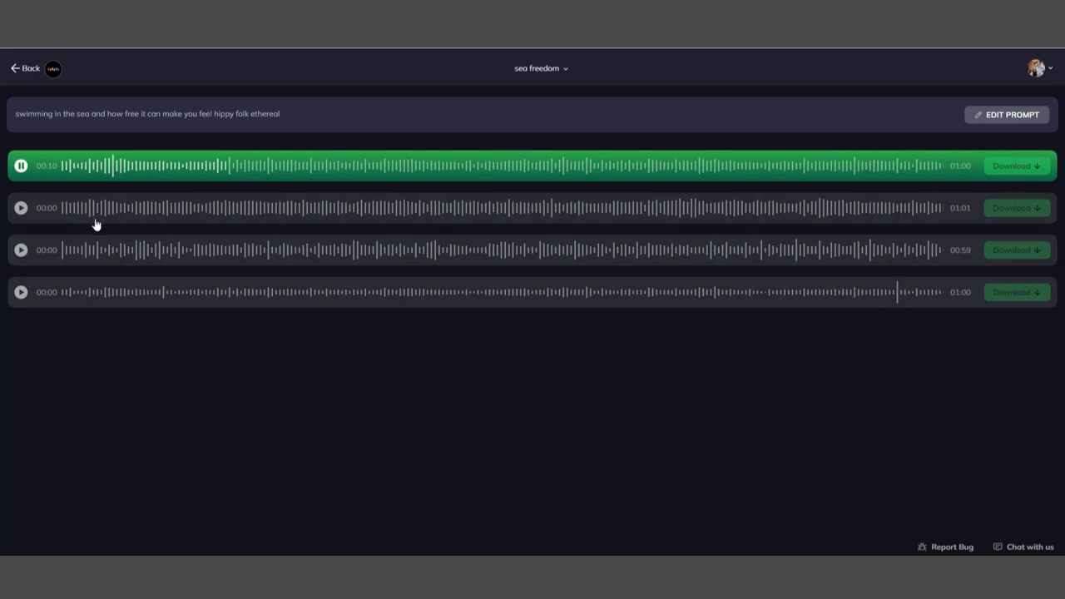
Skip ahead through the first sea freedom track, stop it at 0:42, and start the second track.
{"action": "left_click", "coordinate": [457, 166]}
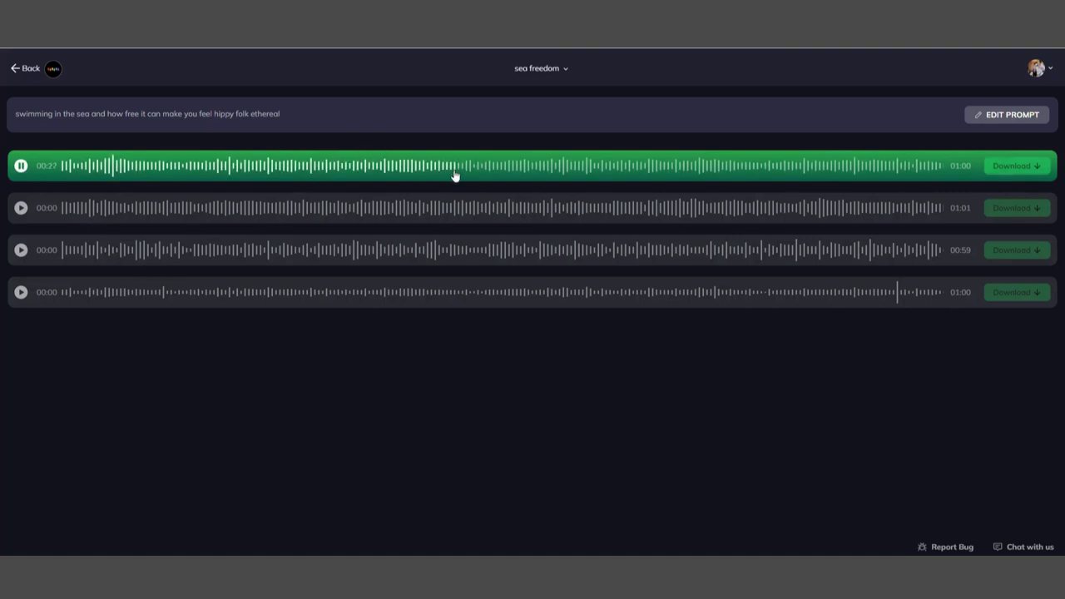
{"action": "left_click", "coordinate": [644, 176]}
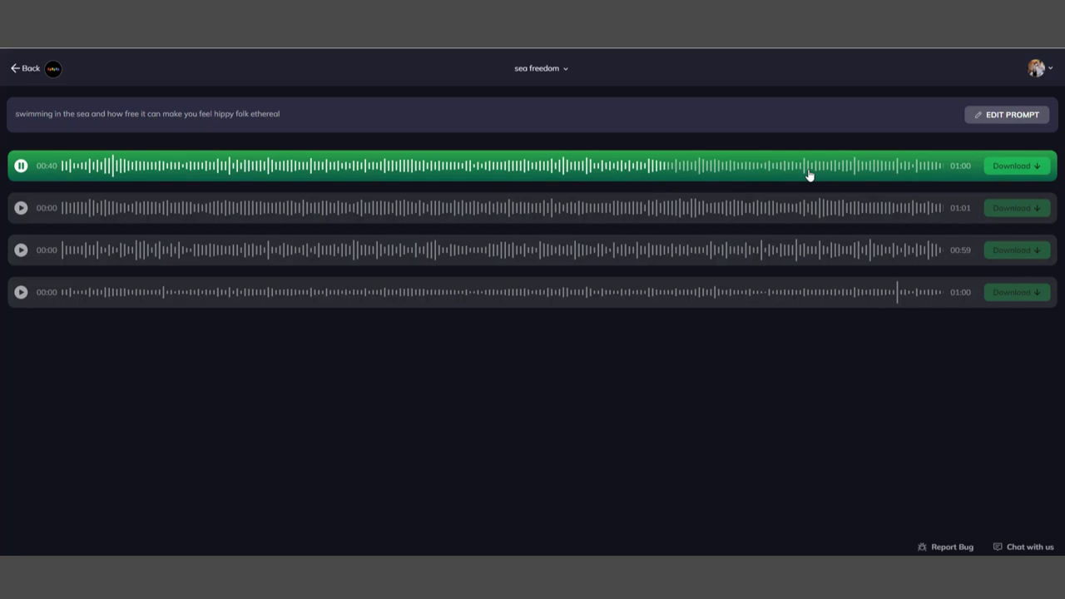
{"action": "left_click", "coordinate": [20, 166]}
{"action": "left_click", "coordinate": [25, 209]}
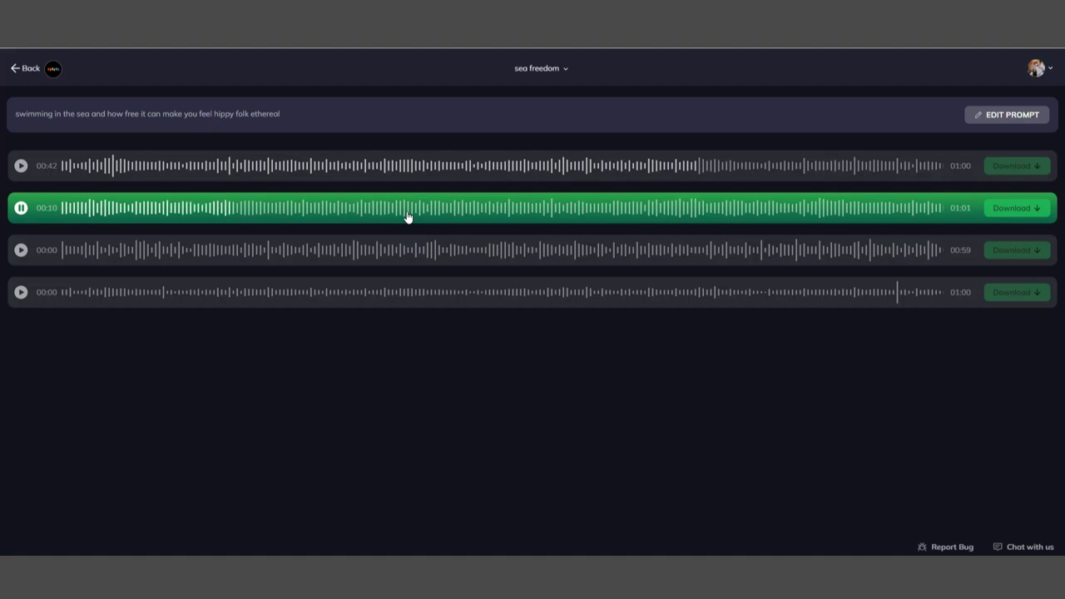
Stop the second sea freedom track, play the third and fourth in turn, then stop the fourth.
{"action": "left_click", "coordinate": [21, 207]}
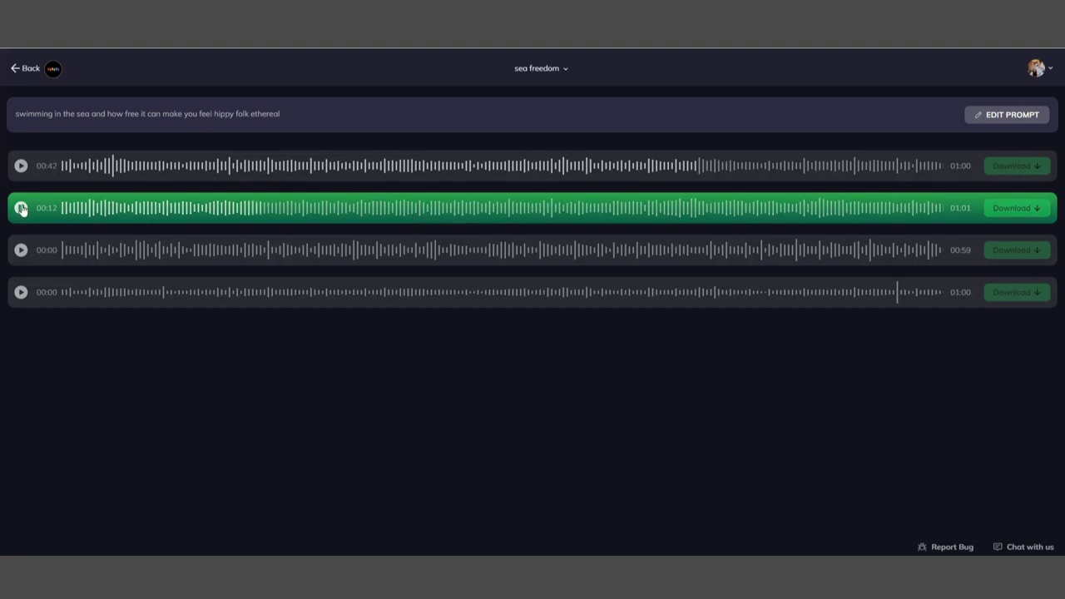
{"action": "left_click", "coordinate": [20, 250]}
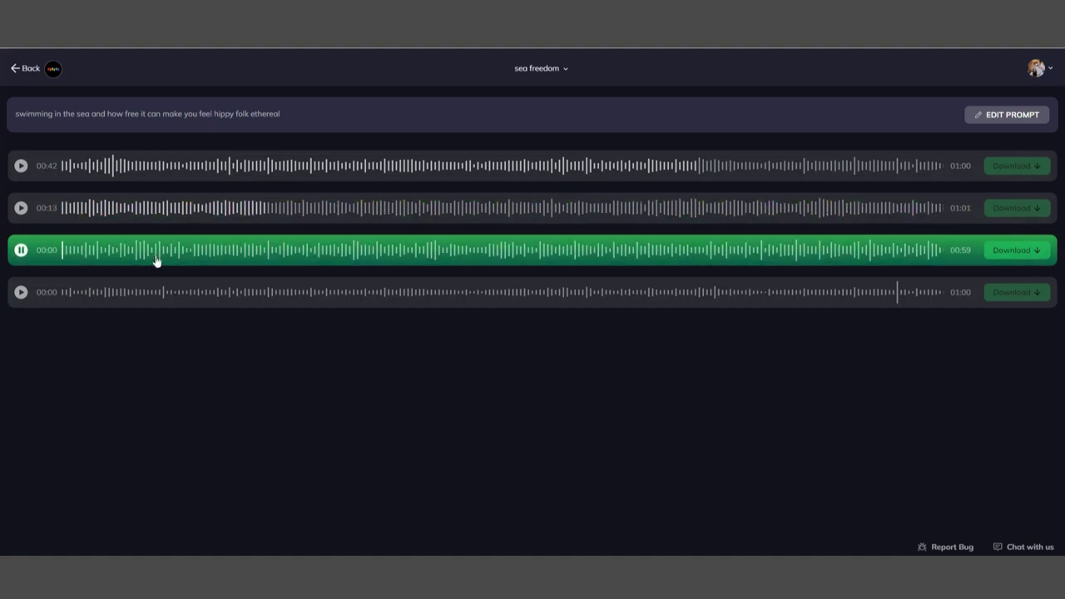
{"action": "left_click", "coordinate": [21, 292]}
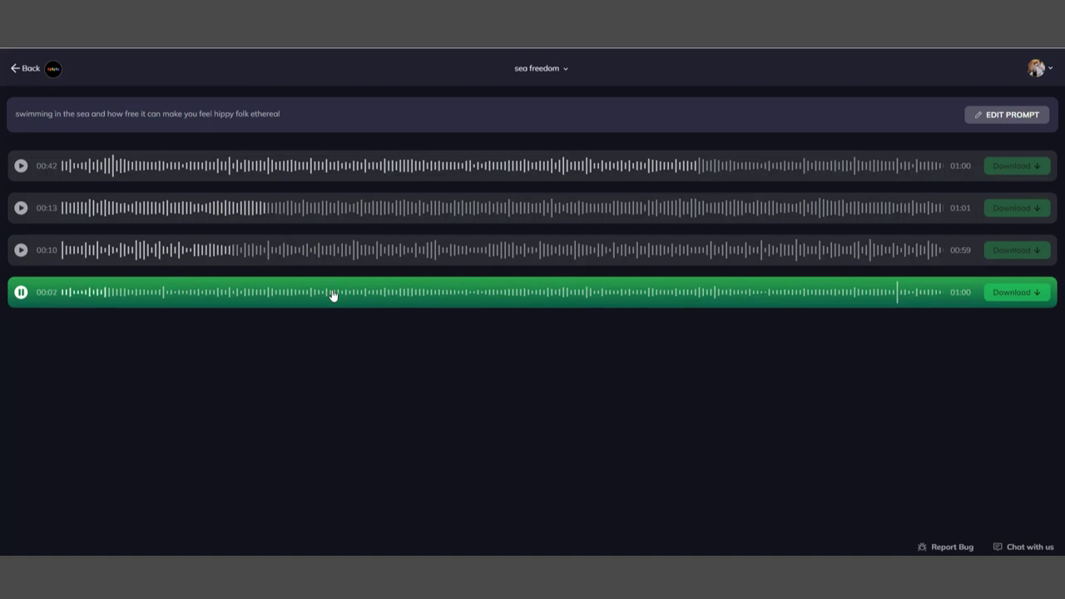
{"action": "left_click", "coordinate": [21, 293]}
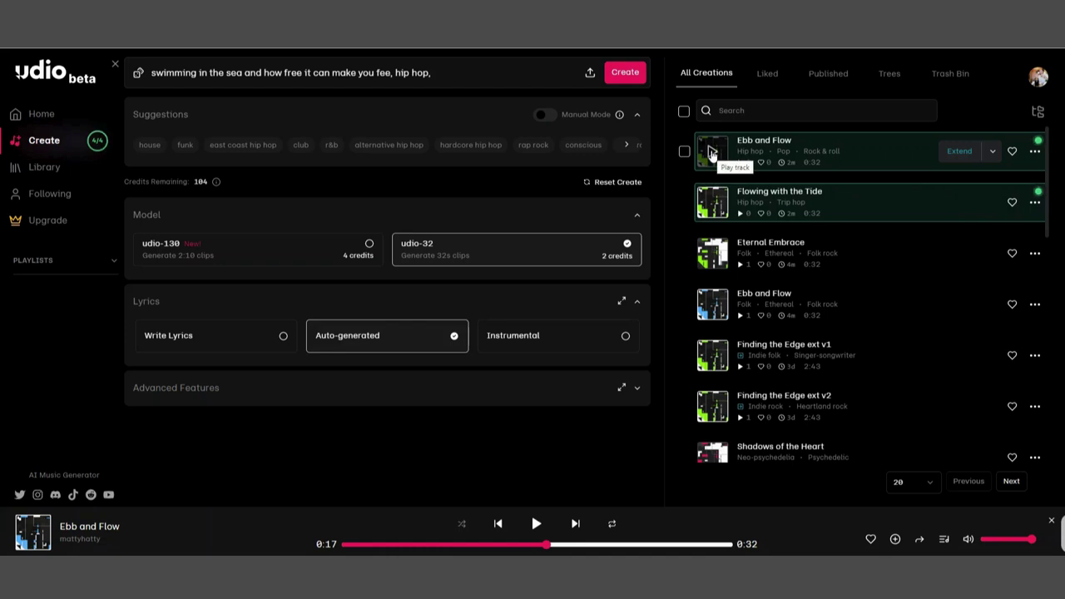
Play the hip hop 'Ebb and Flow' and pause it at 0:19 of 0:32.
{"action": "left_click", "coordinate": [712, 154]}
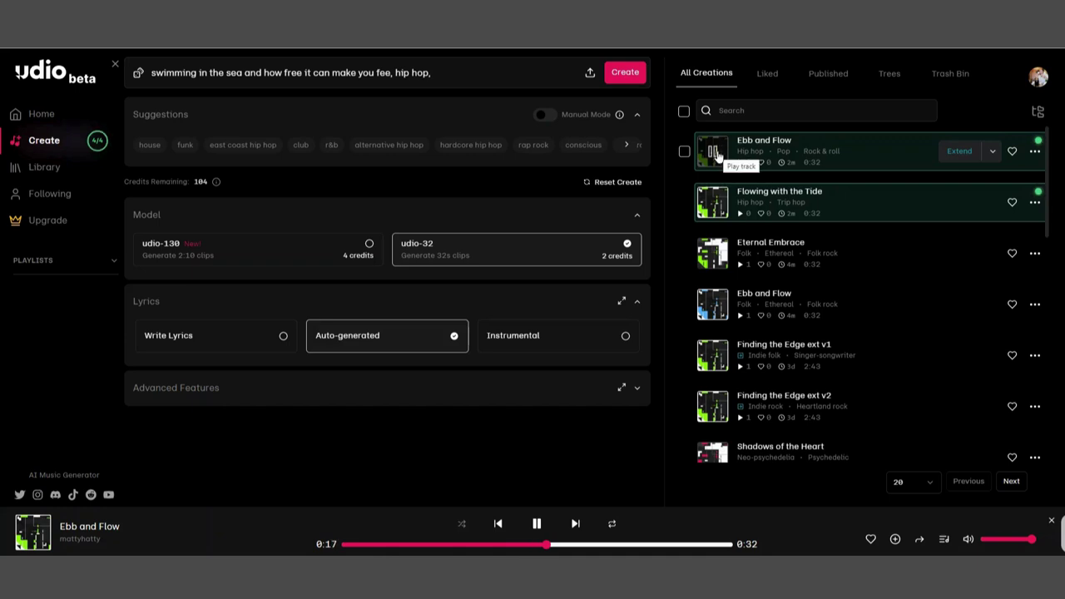
{"action": "left_click", "coordinate": [714, 154]}
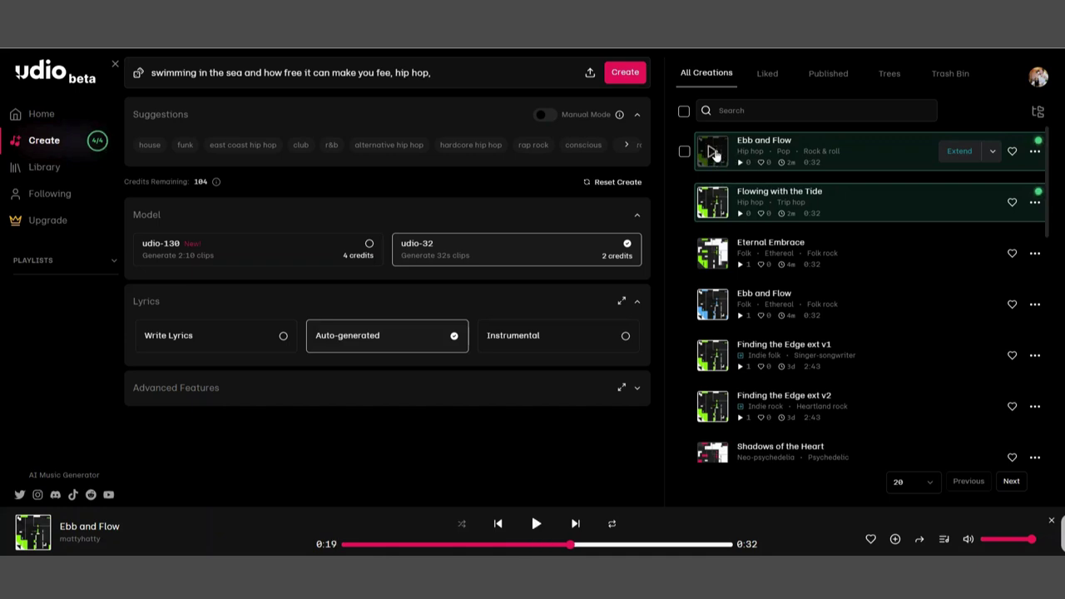
Start playing the 0:32 hip hop song 'Flowing with the Tide' from All Creations.
{"action": "left_click", "coordinate": [713, 204]}
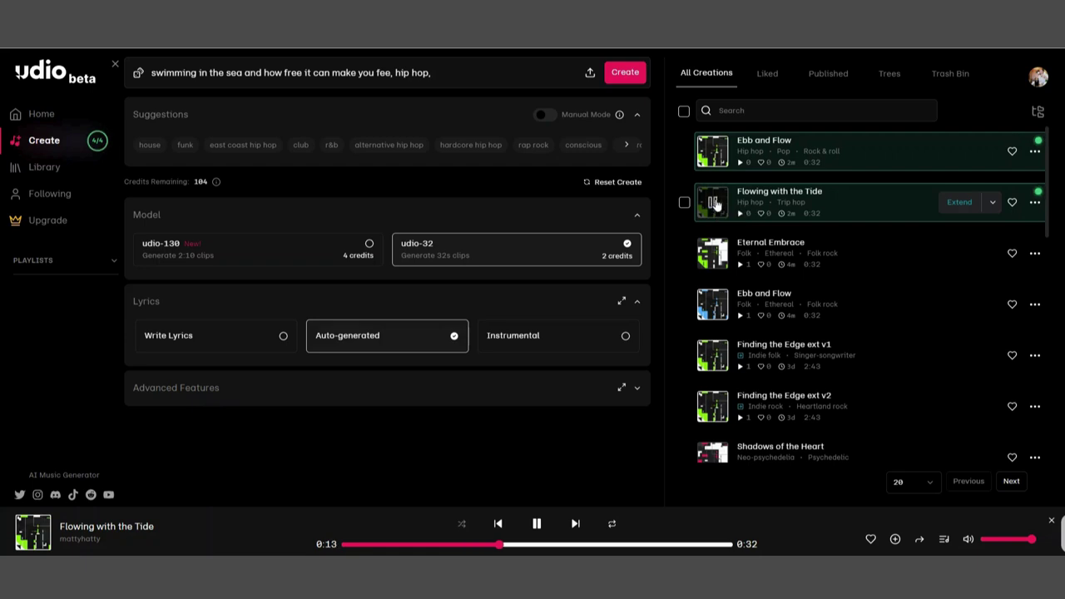
Pause 'Flowing with the Tide' at 0:14 of 0:32.
{"action": "left_click", "coordinate": [716, 204]}
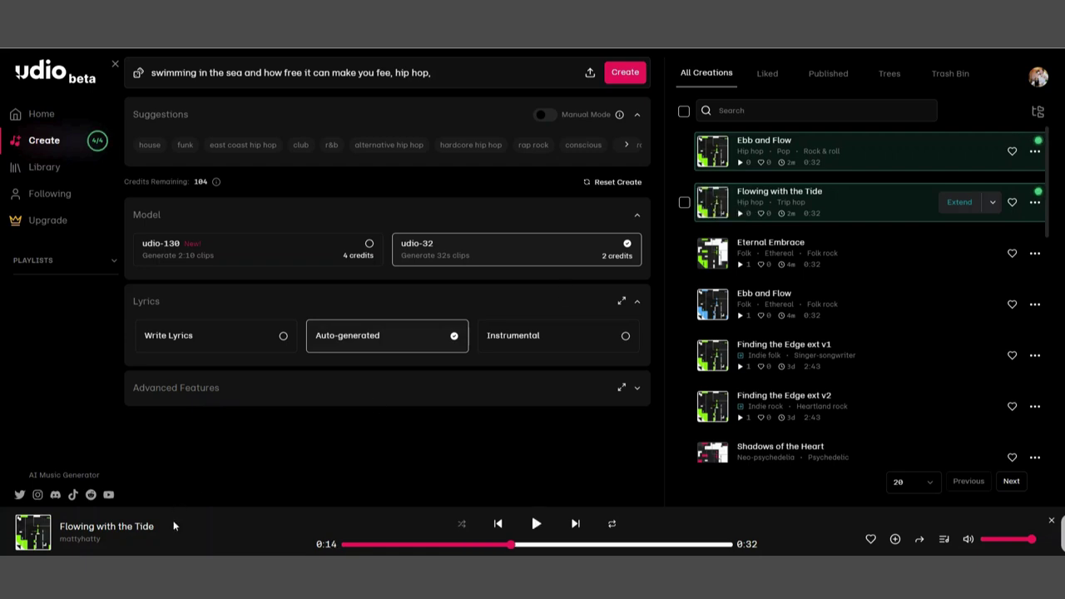